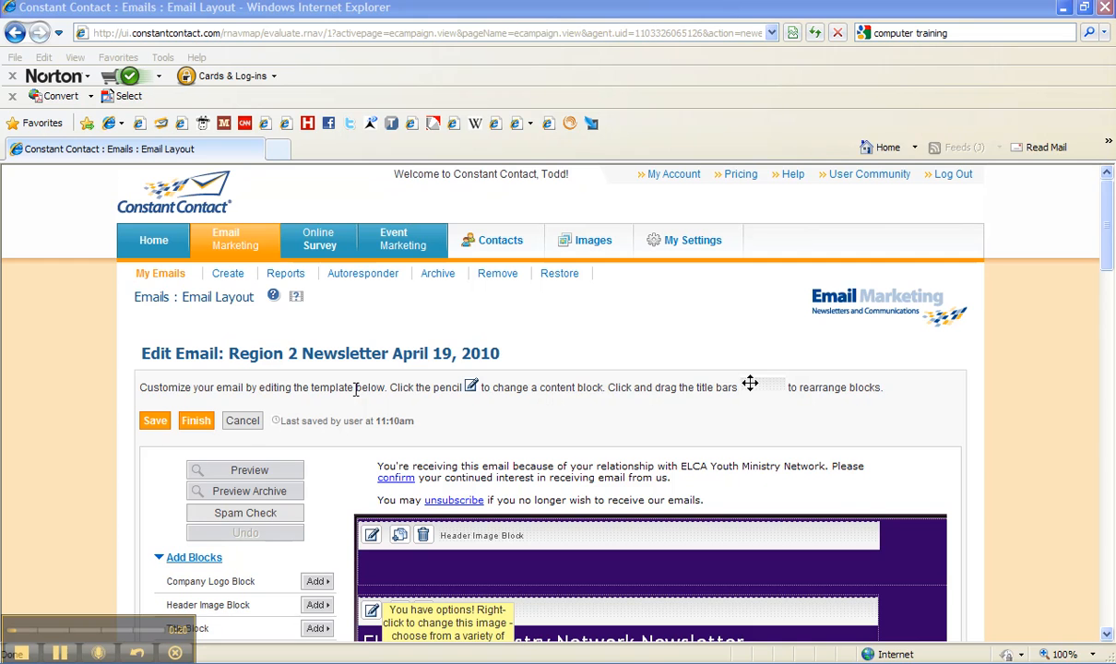
- Open the first article block below the newsletter's introduction for editing
left_click_drag(1110, 226, 1111, 355)
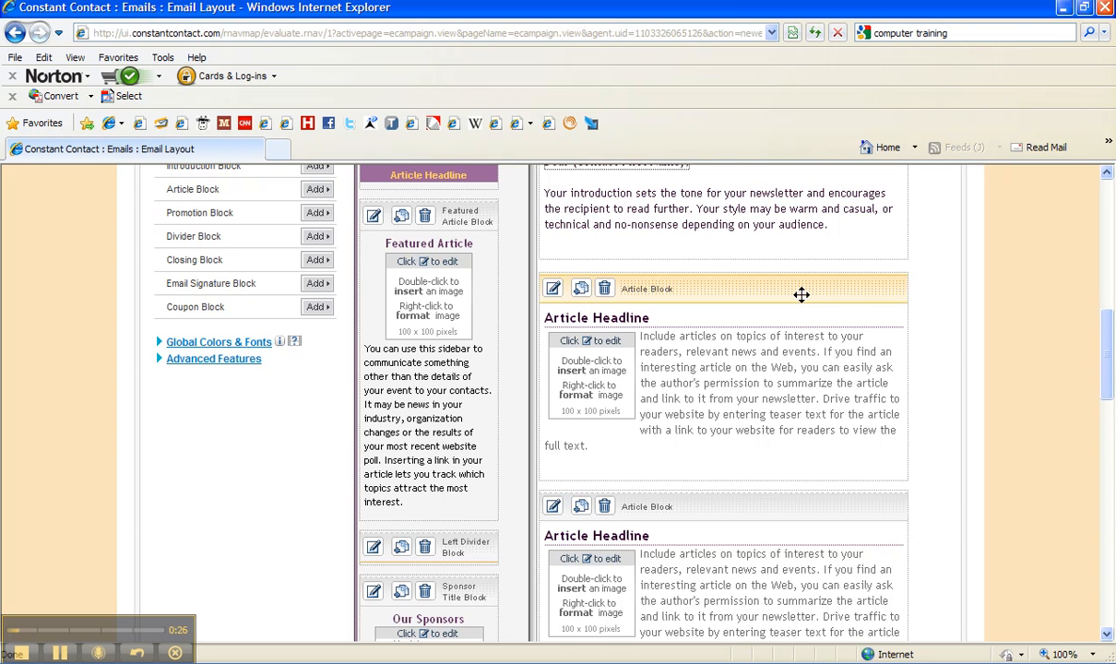
left_click_drag(799, 293, 749, 281)
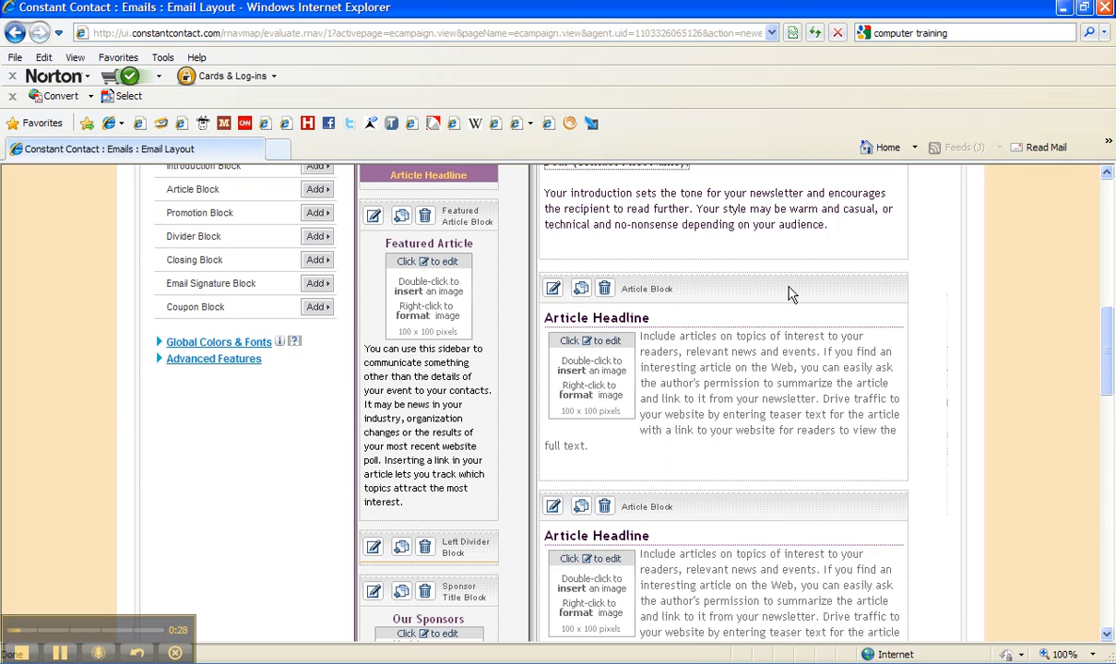
left_click(554, 288)
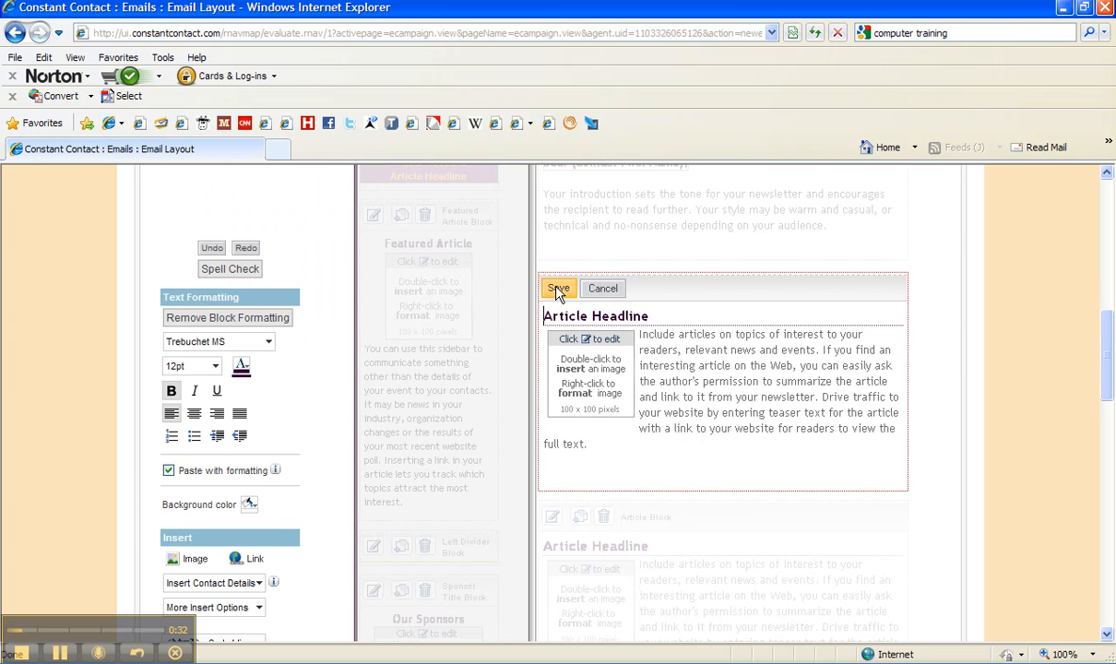
triple_click(735, 386)
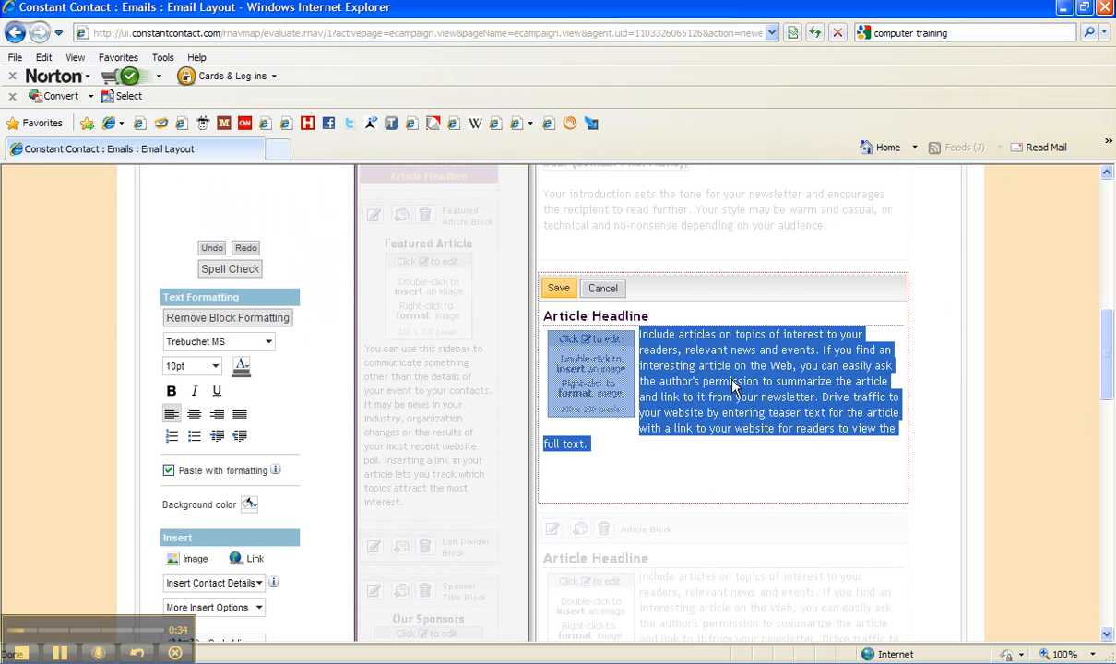
left_click(735, 385)
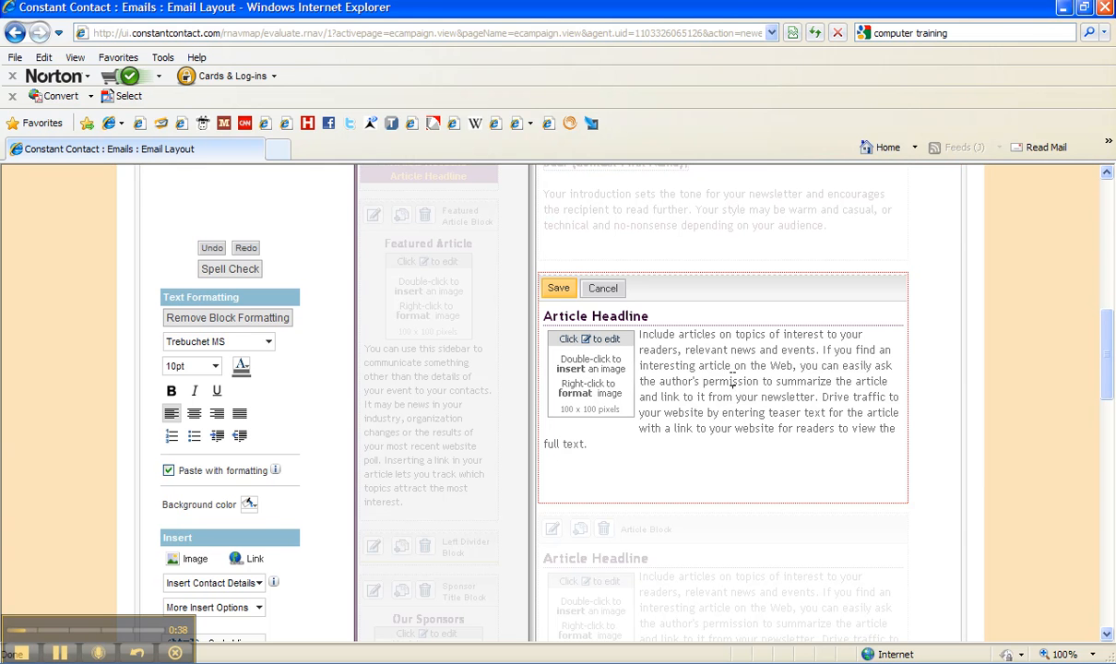
- Open the image library for the article's image placeholder and choose Oasis Logo.png from the Extravaganza 2011 folder
left_click(610, 375)
double_click(610, 374)
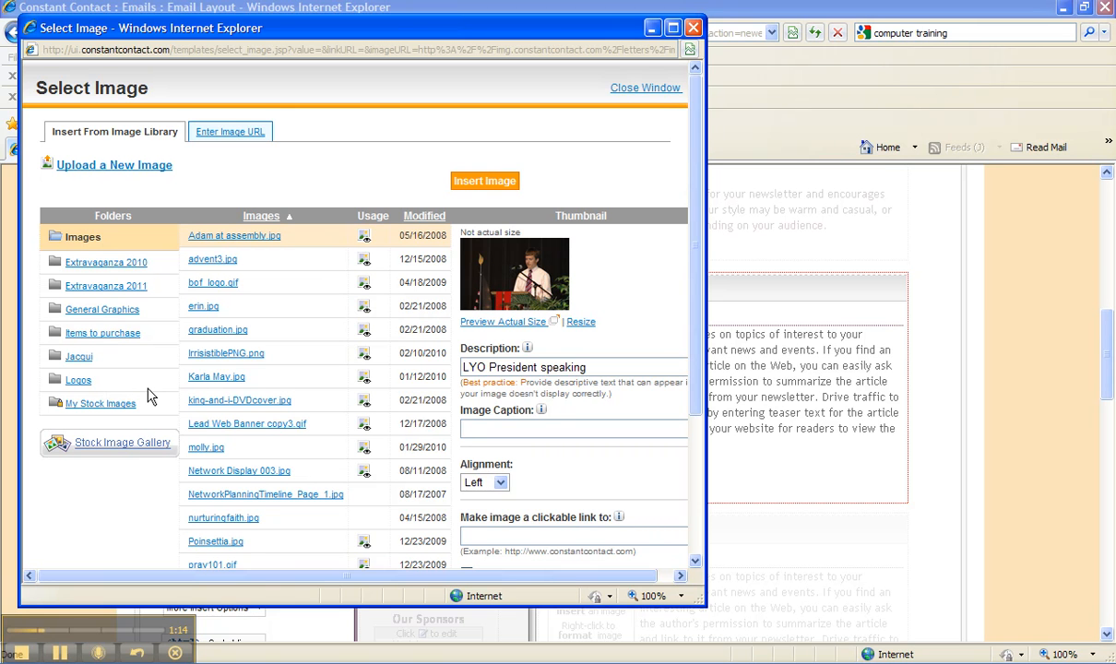
left_click(132, 290)
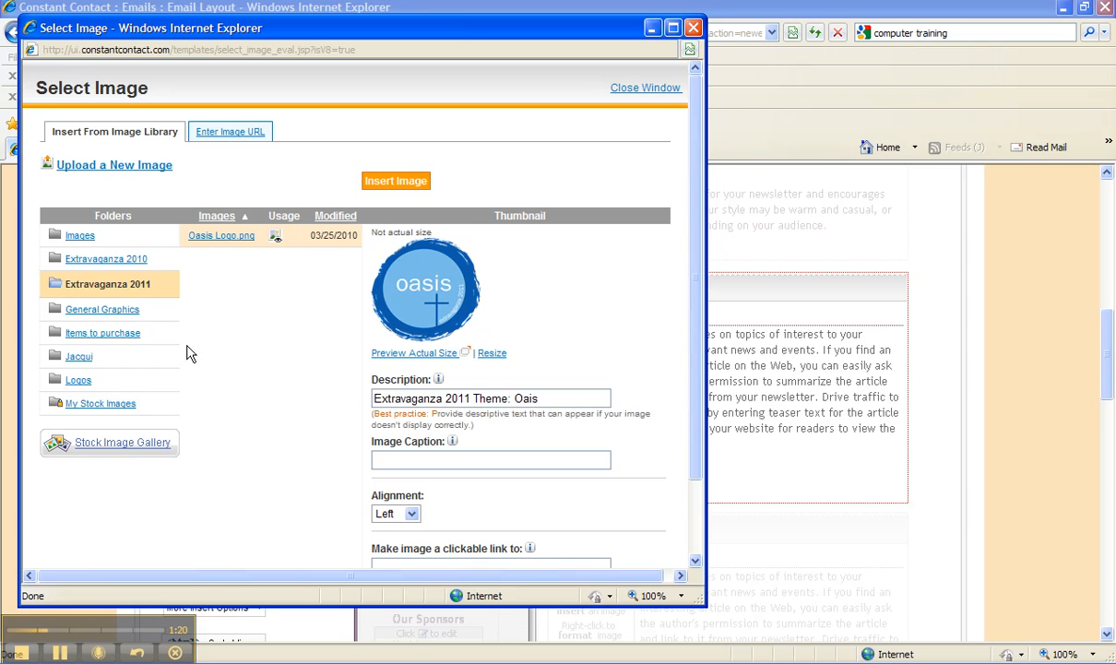
left_click(117, 310)
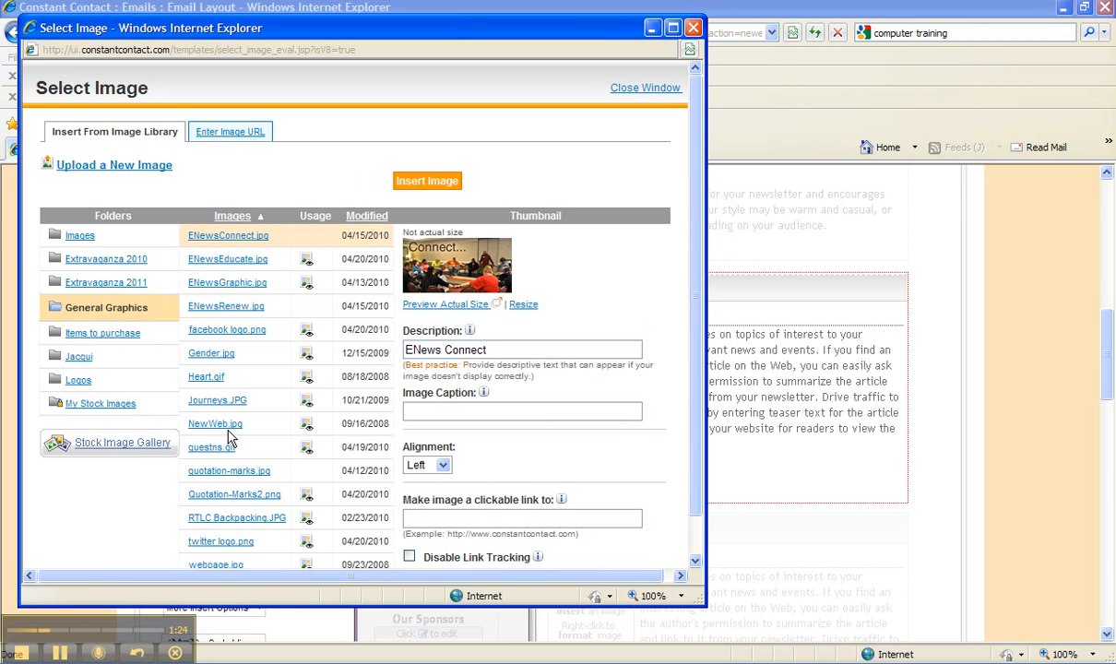
left_click(107, 284)
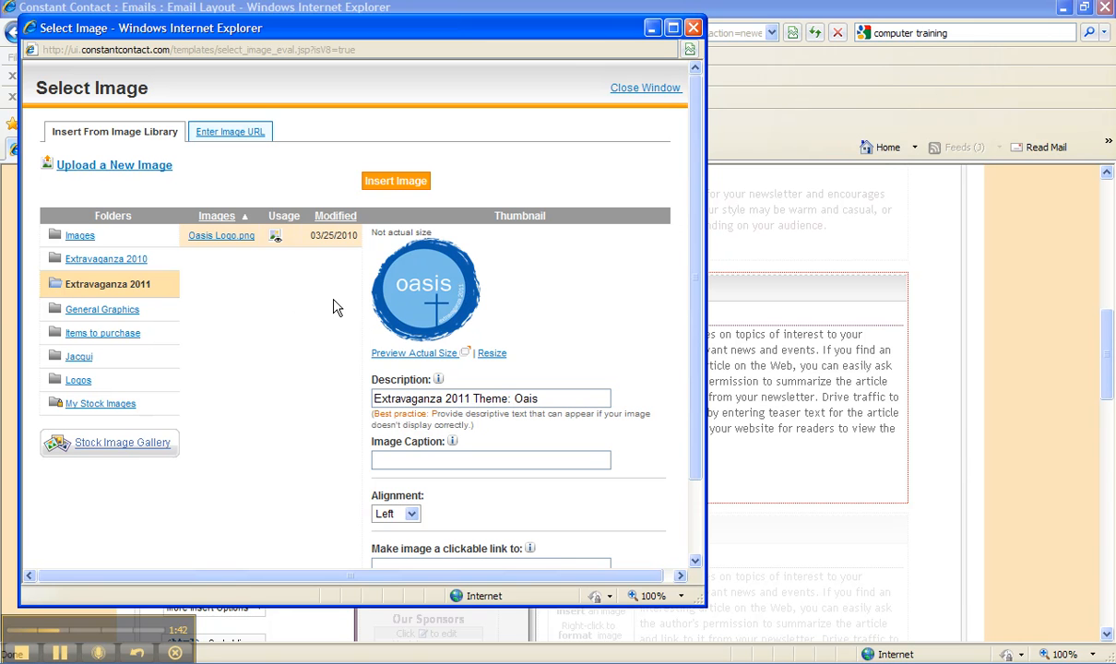
- Resize the Oasis logo to 15 percent, preview it and save the new size
left_click(493, 355)
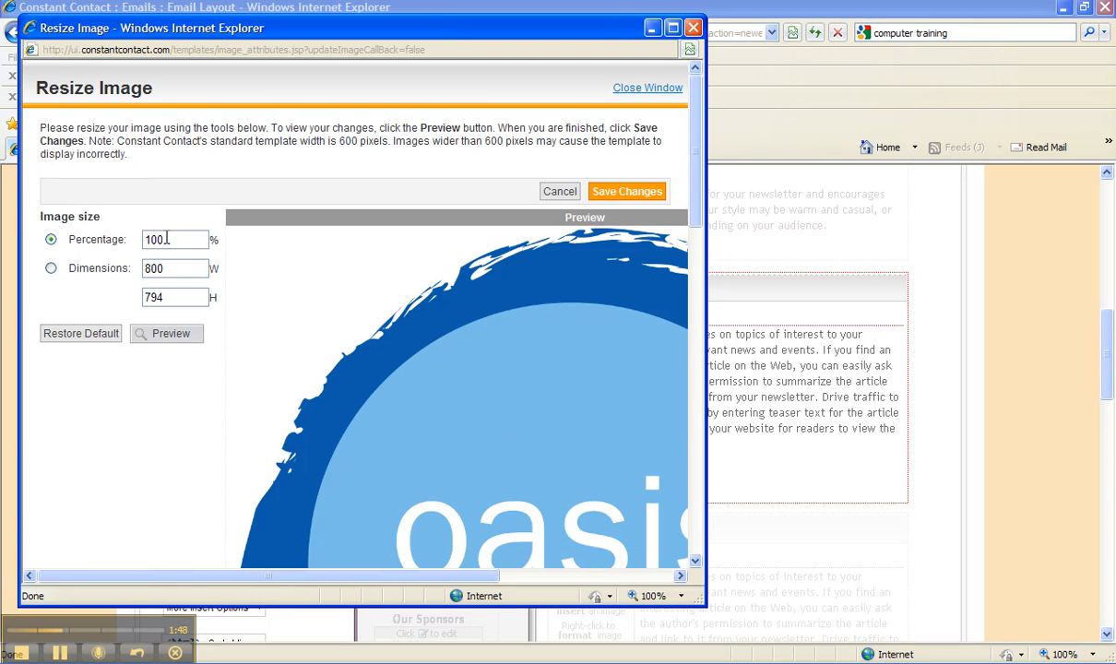
left_click_drag(167, 238, 120, 229)
type("15")
left_click(166, 334)
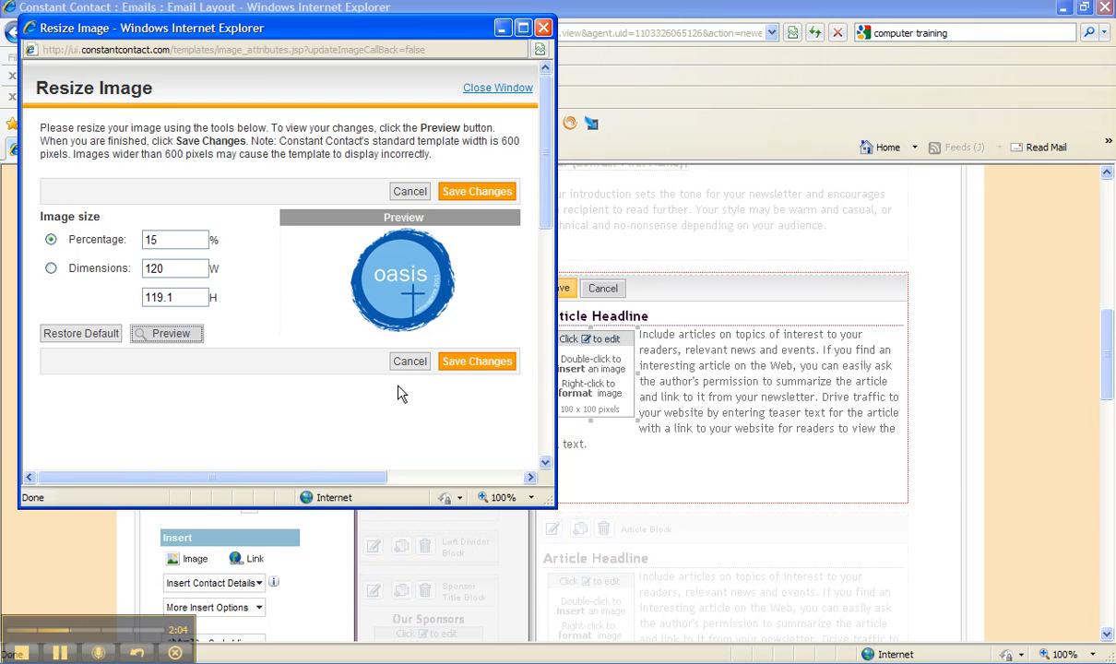
left_click(461, 365)
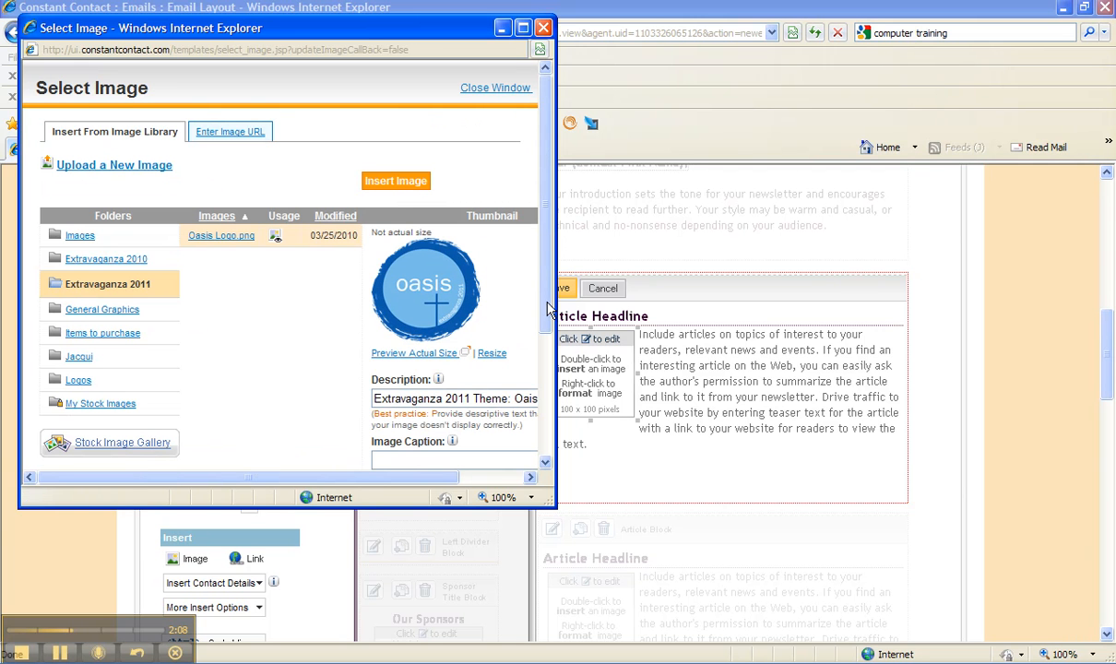
- Correct the logo's image description to "Extravaganza 2011 Theme: Oasis"
left_click(517, 89)
left_click_drag(677, 573, 773, 614)
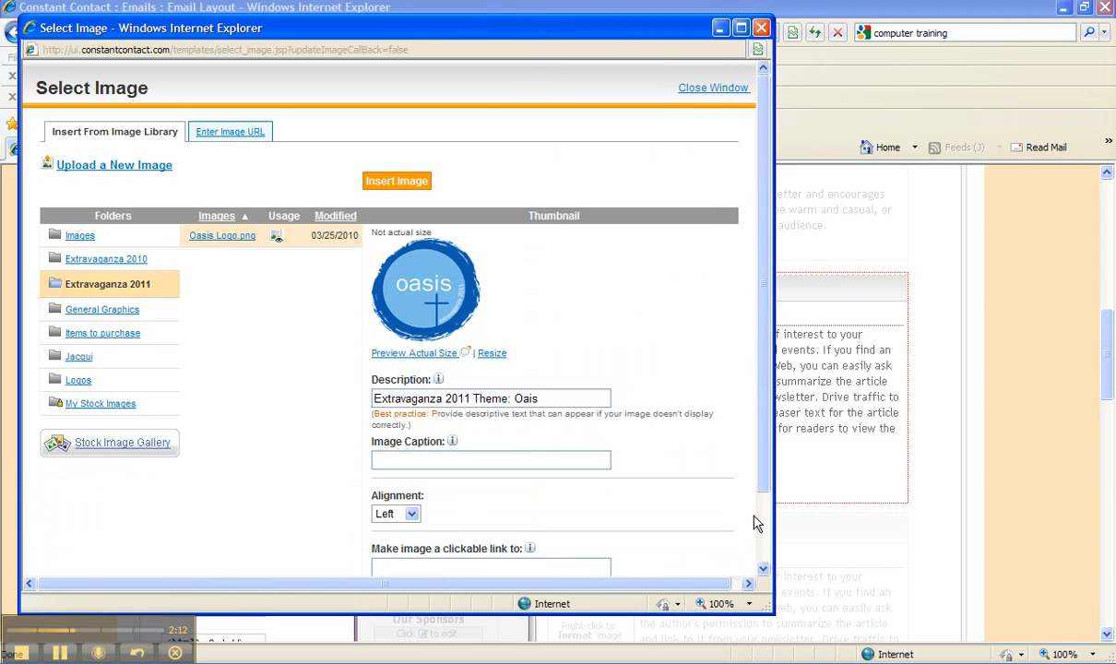
scroll(769, 502, "down", 1)
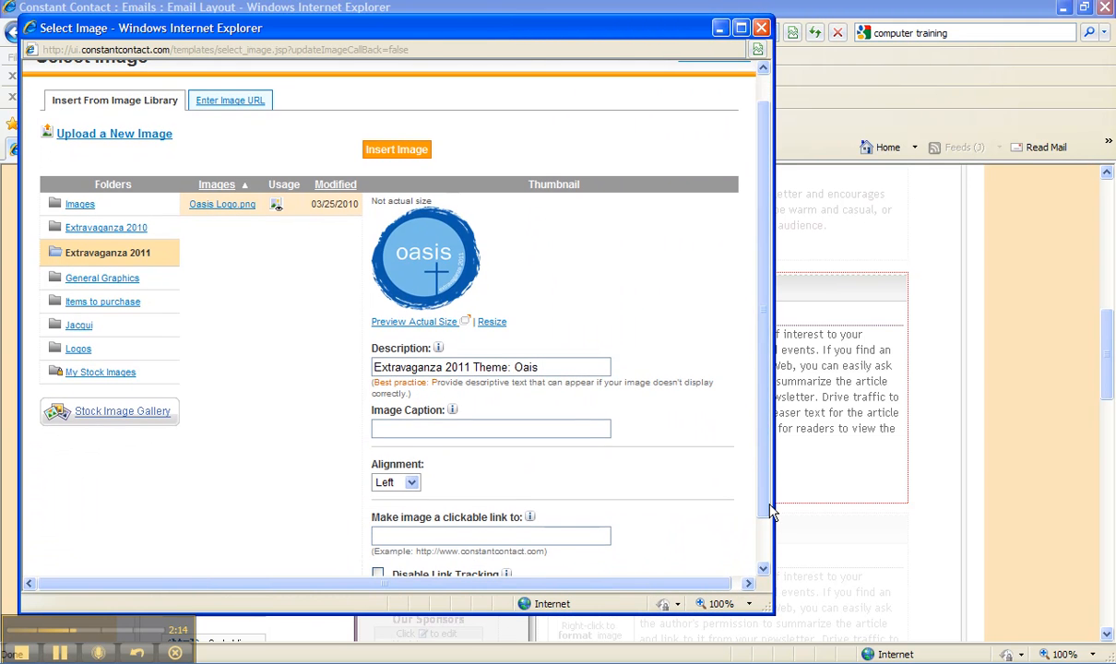
left_click(527, 367)
type("s")
type("http")
type("://www.elcaymnet.org/ex")
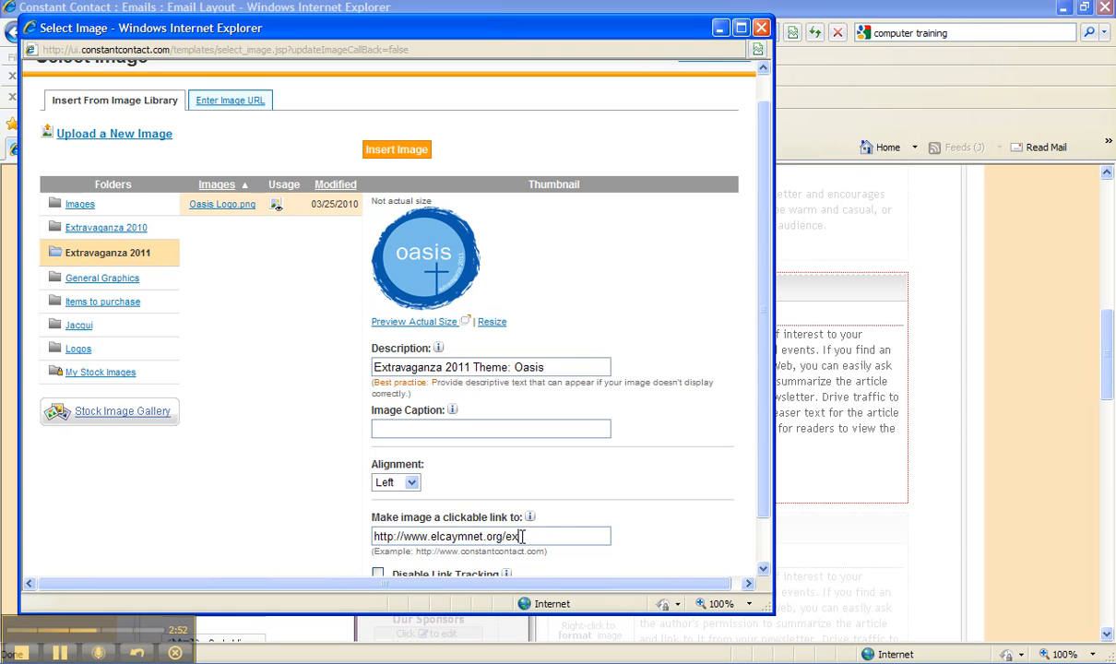
type("travaganza")
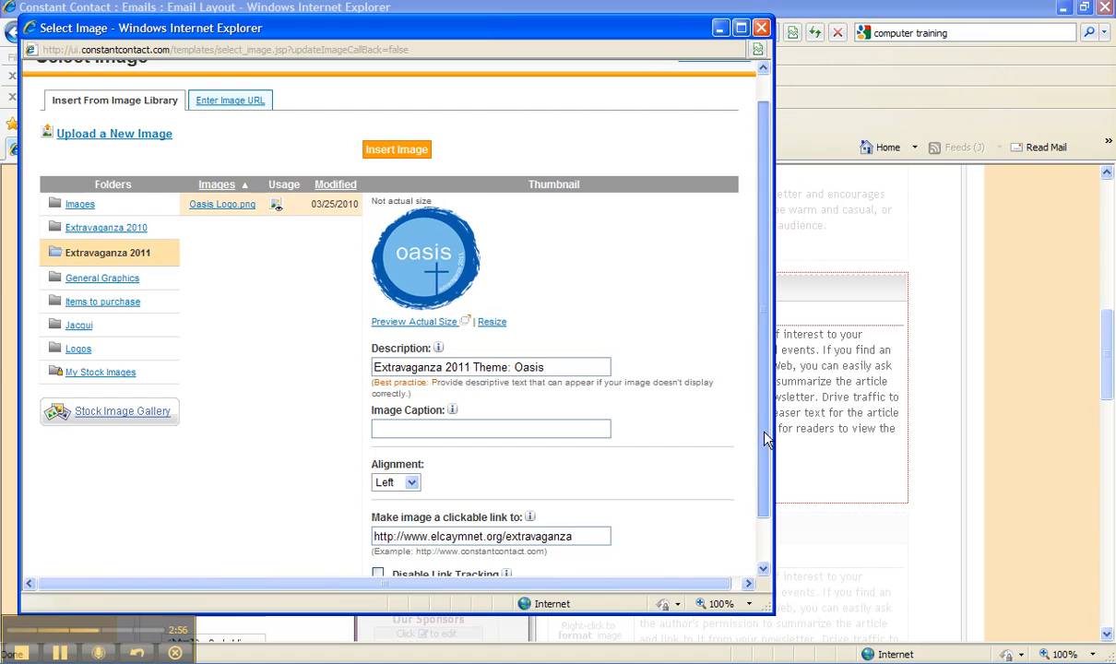
left_click_drag(765, 431, 766, 498)
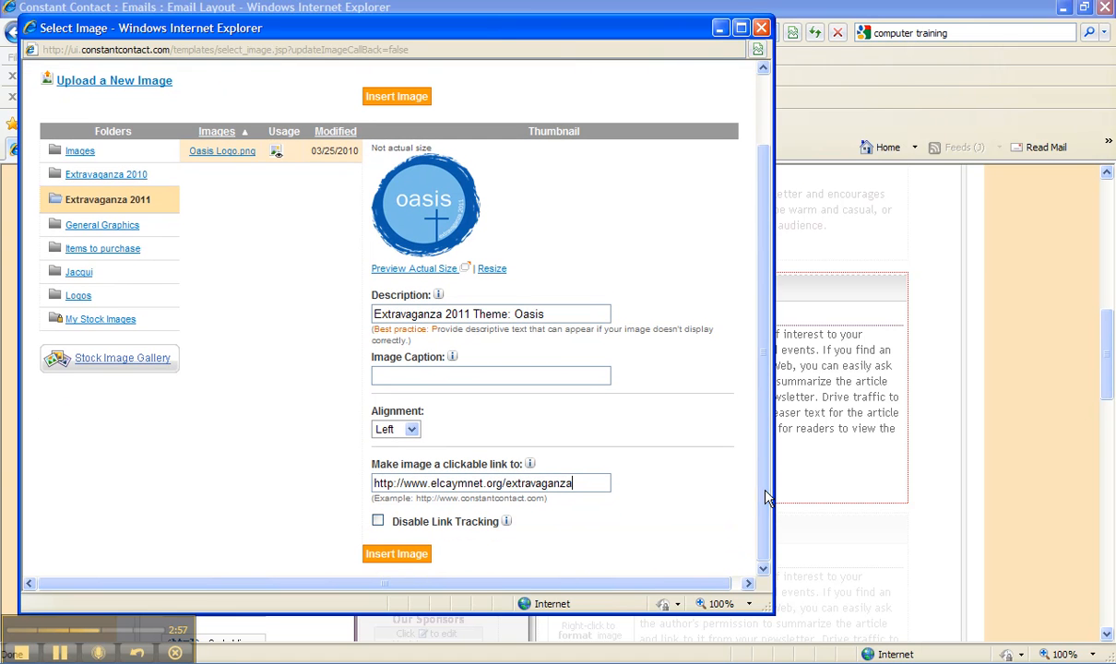
left_click(396, 554)
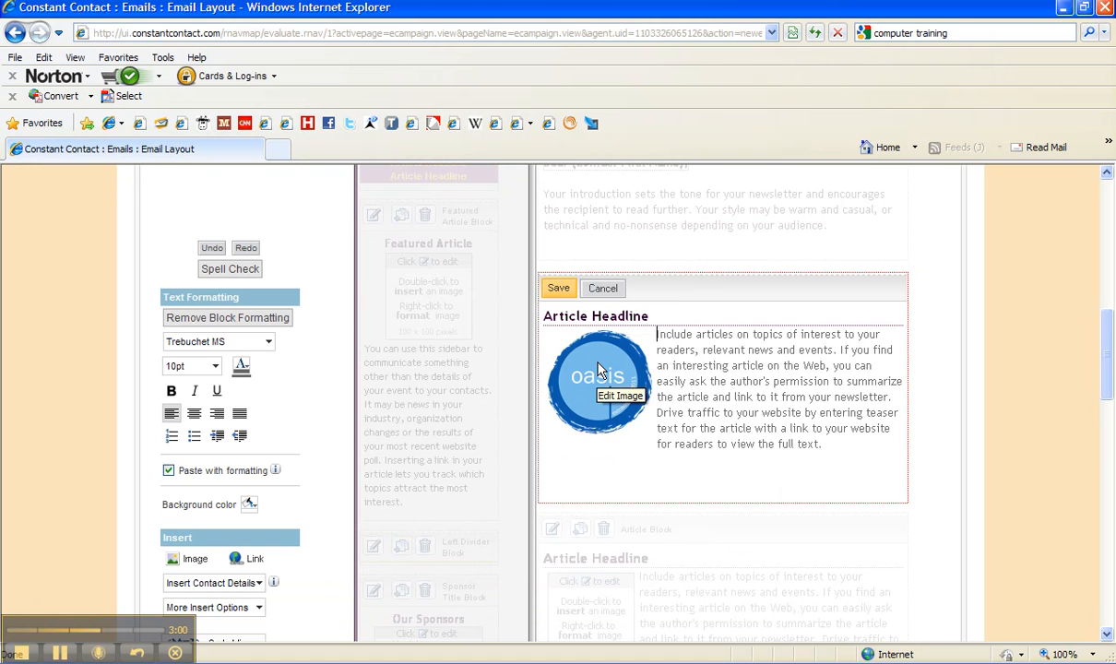
- Replace the article's headline with "Extravaganza is coming!" and save the block
left_click_drag(653, 317, 543, 318)
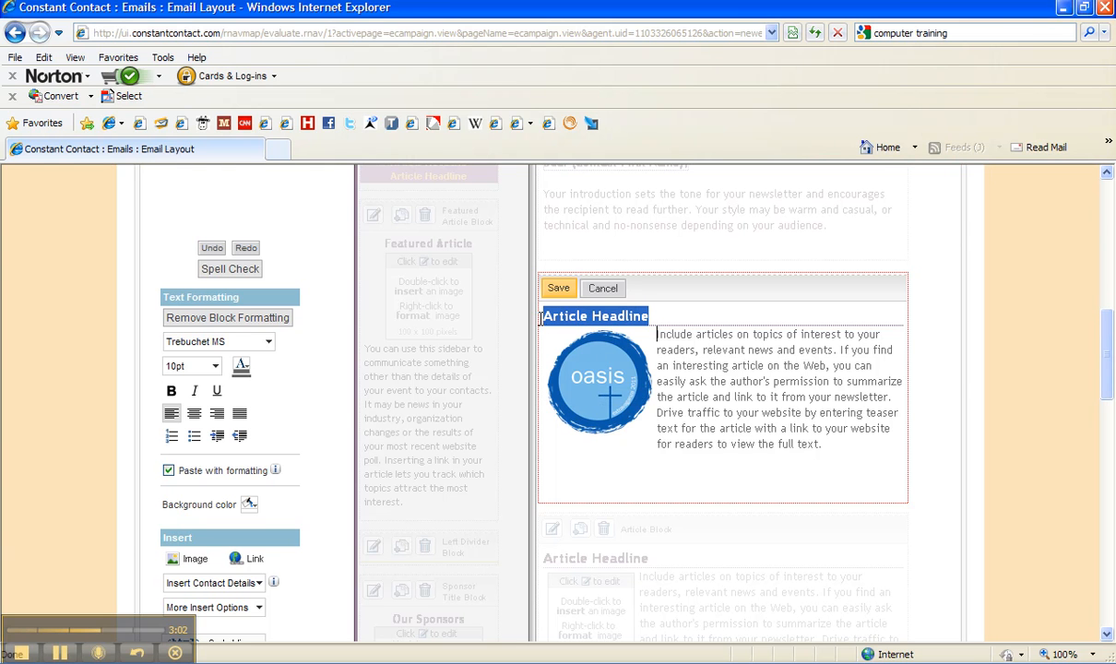
type("Extra")
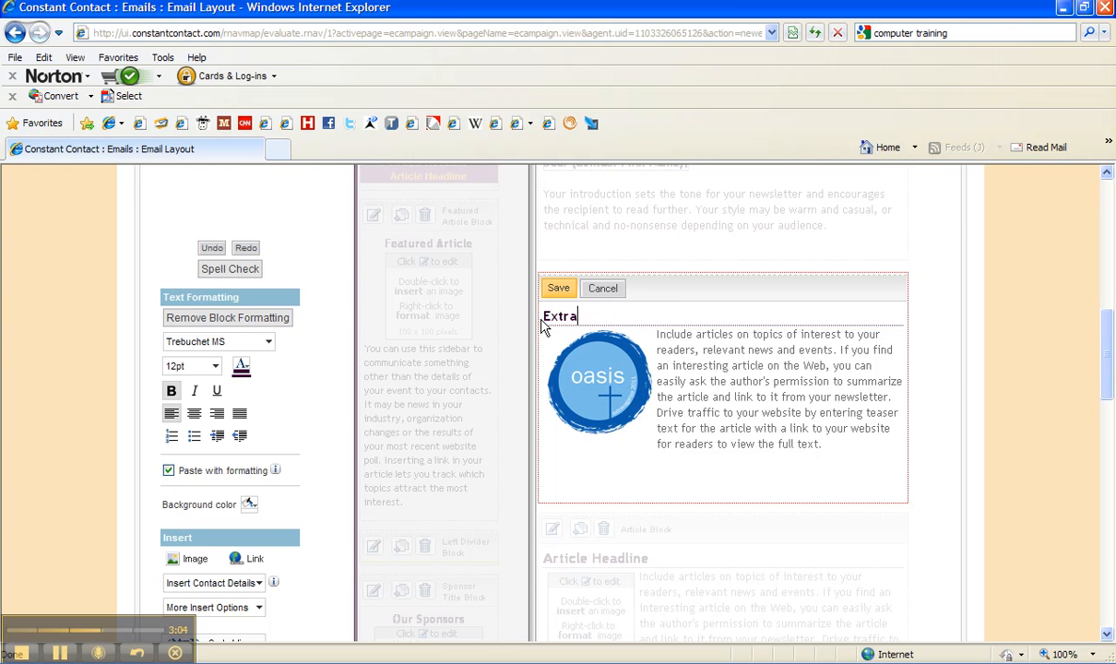
type("vaganza is coming!")
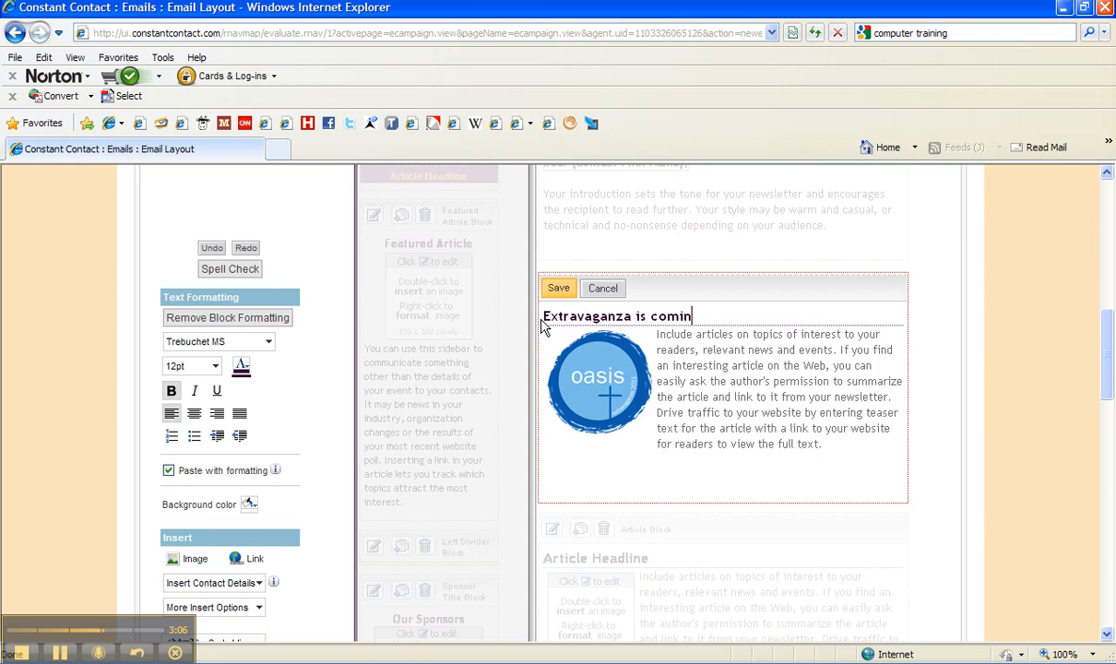
triple_click(749, 366)
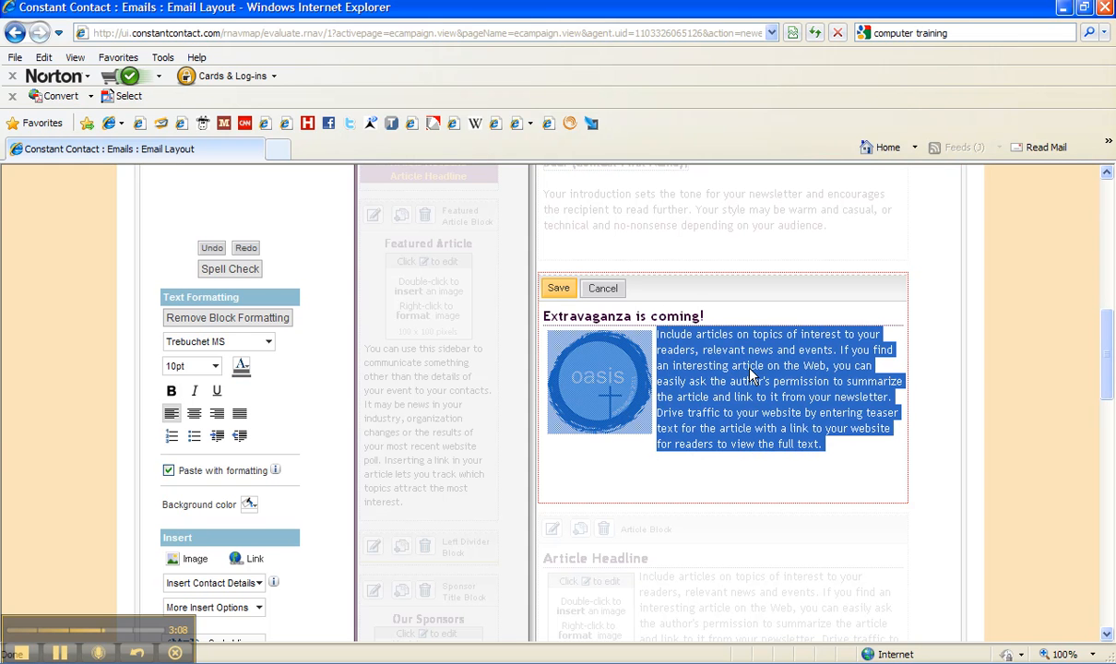
left_click(688, 353)
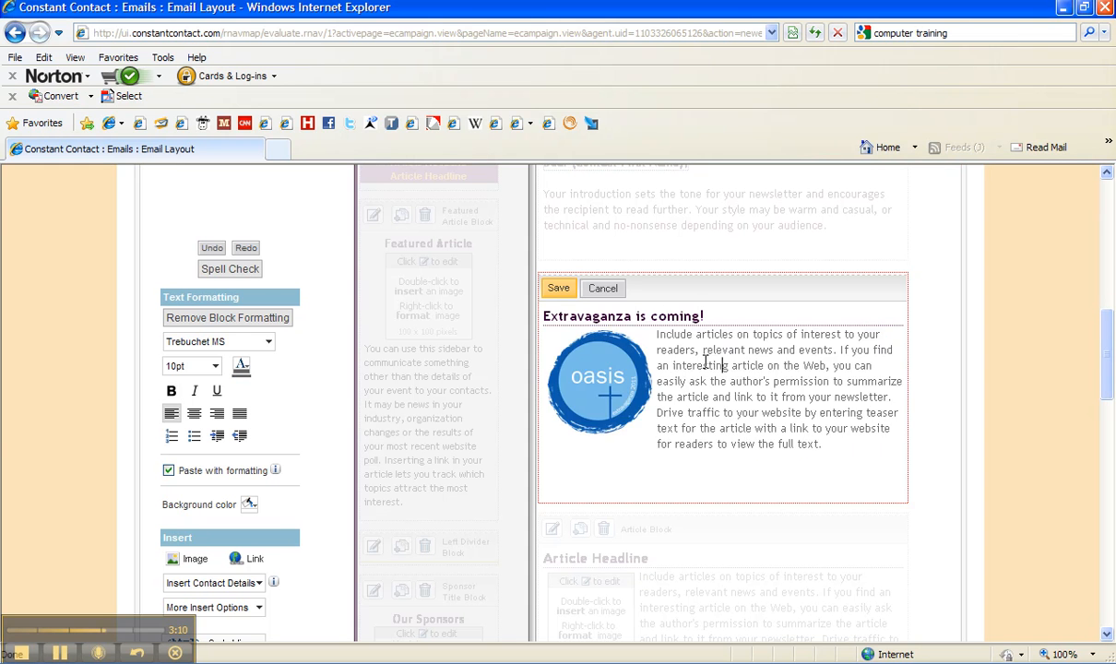
left_click(554, 289)
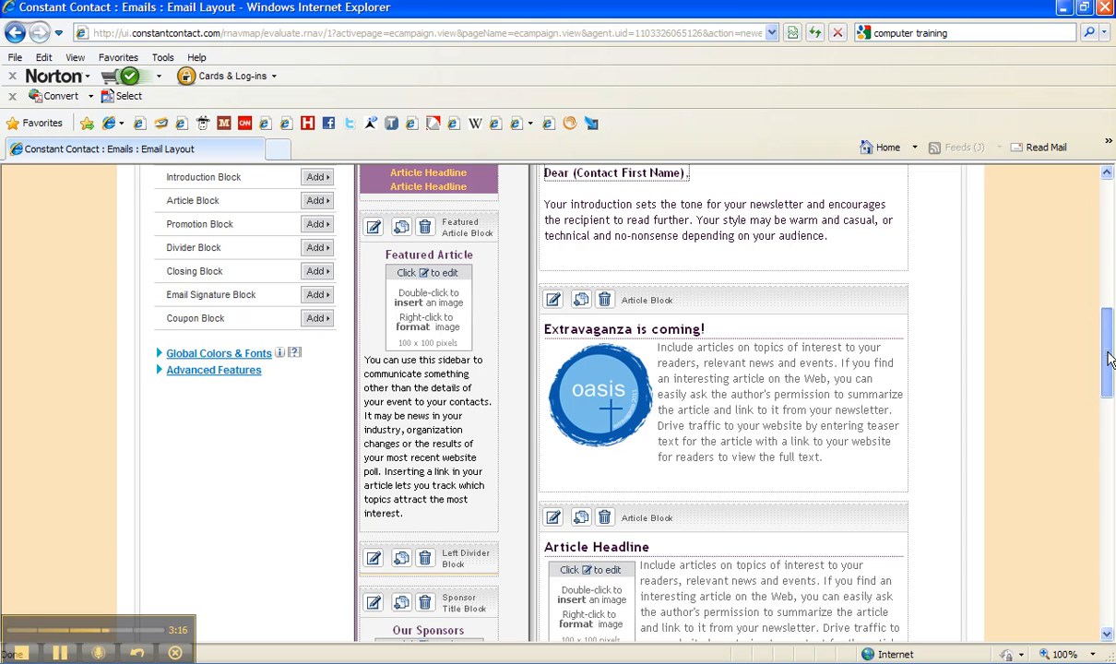
- Preview the newsletter to check the edited article, then return to the email layout
left_click_drag(1110, 360, 1106, 263)
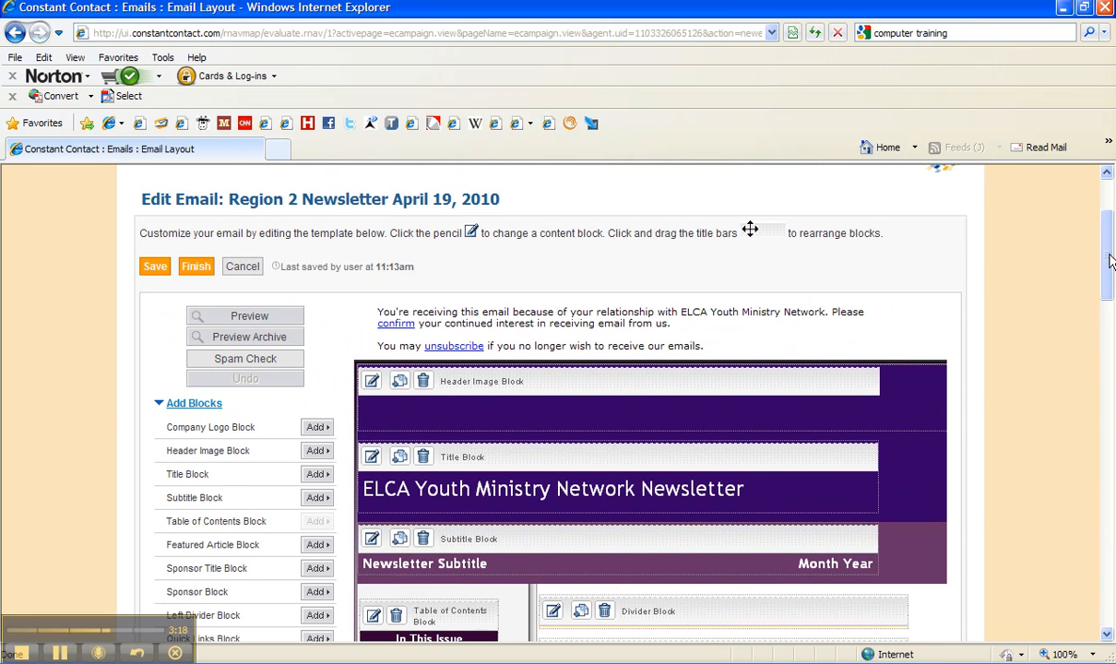
left_click(263, 316)
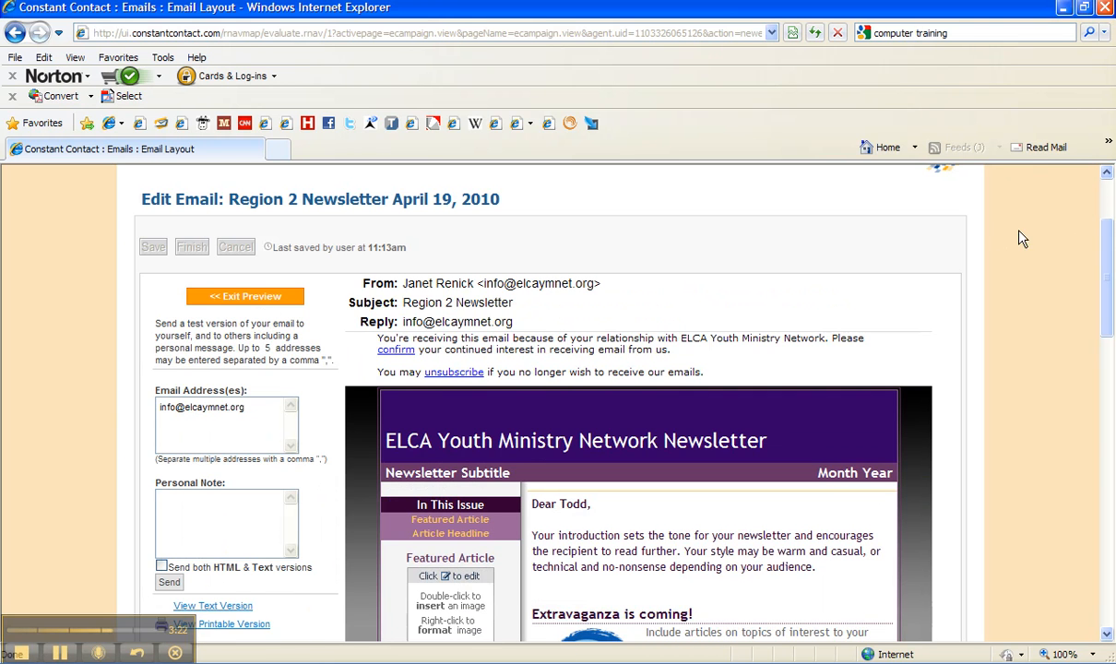
left_click_drag(1110, 254, 1110, 312)
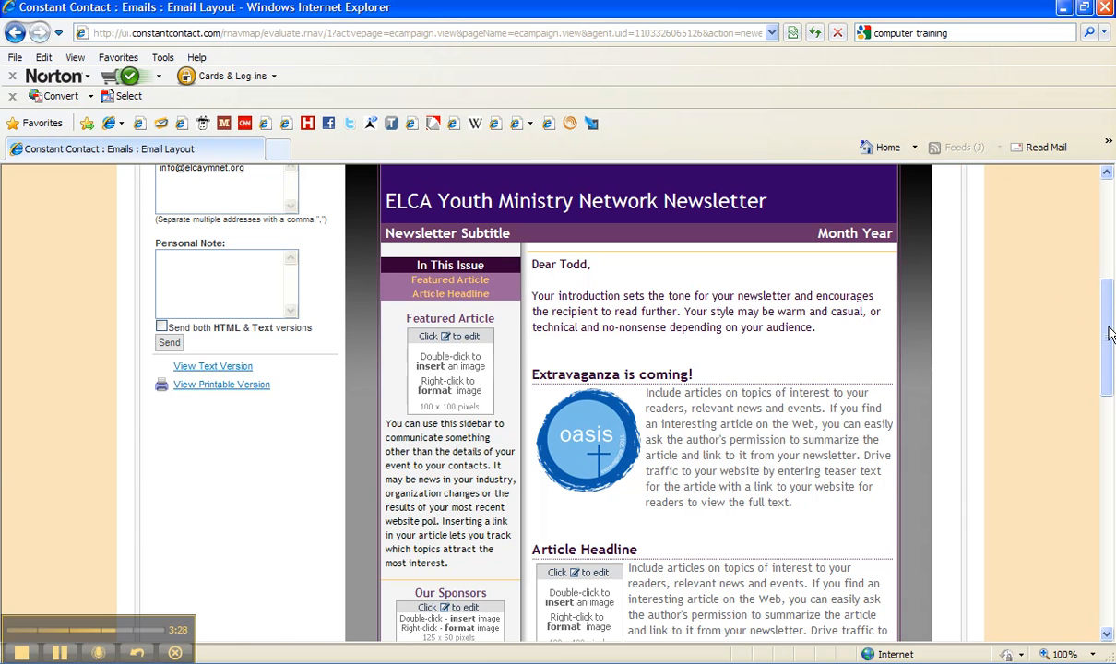
left_click_drag(1109, 334, 1113, 257)
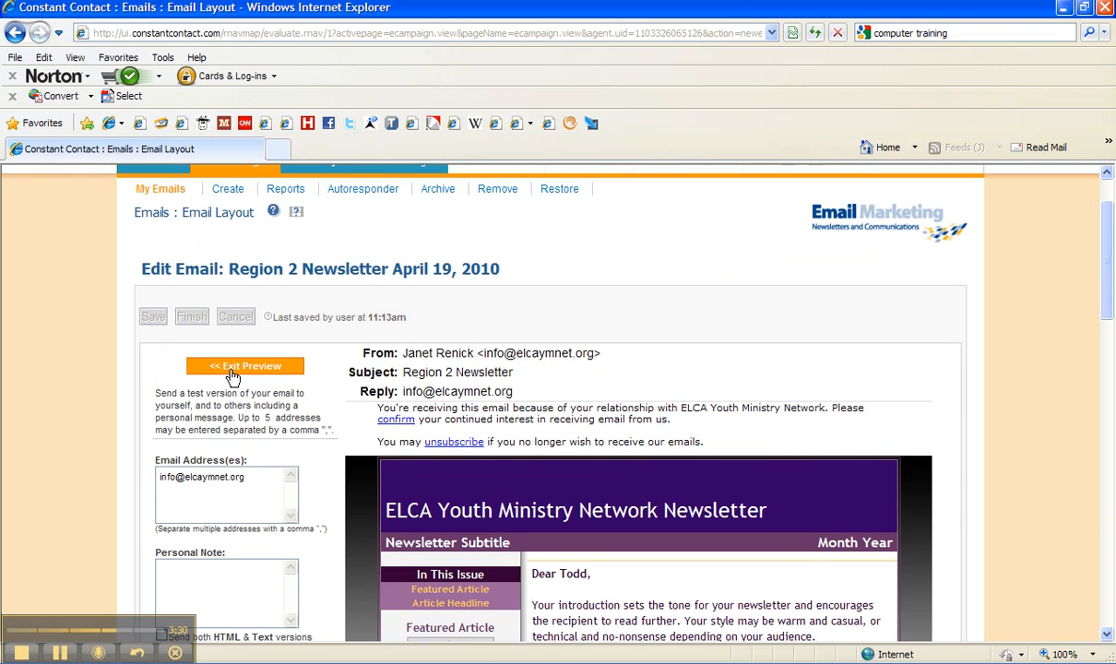
left_click(223, 363)
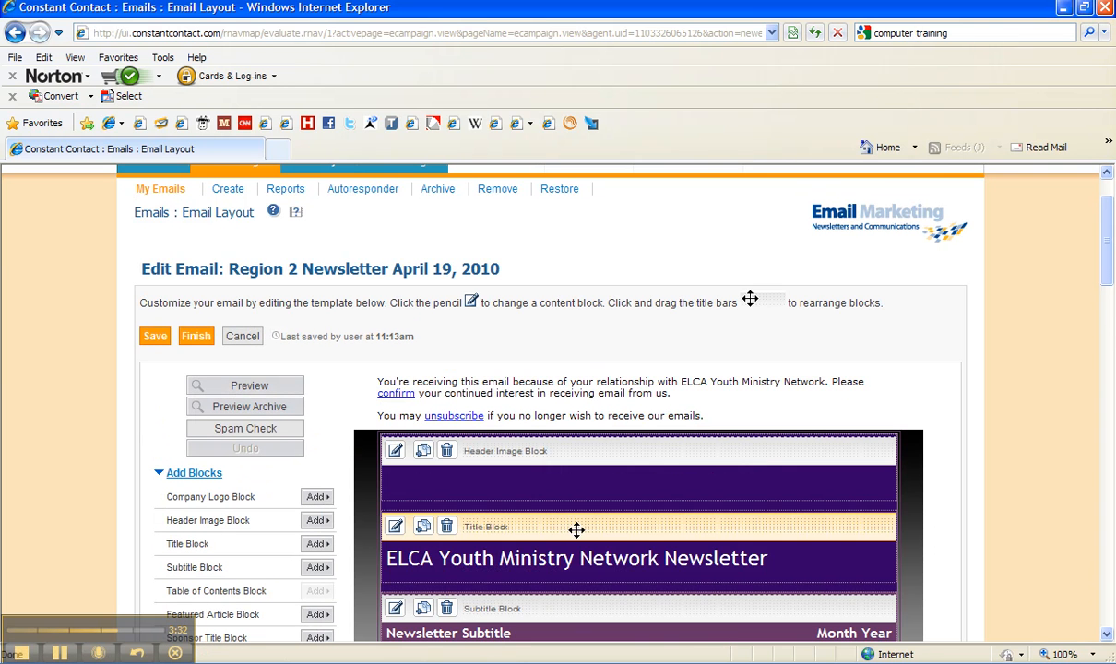
left_click_drag(1109, 249, 1109, 346)
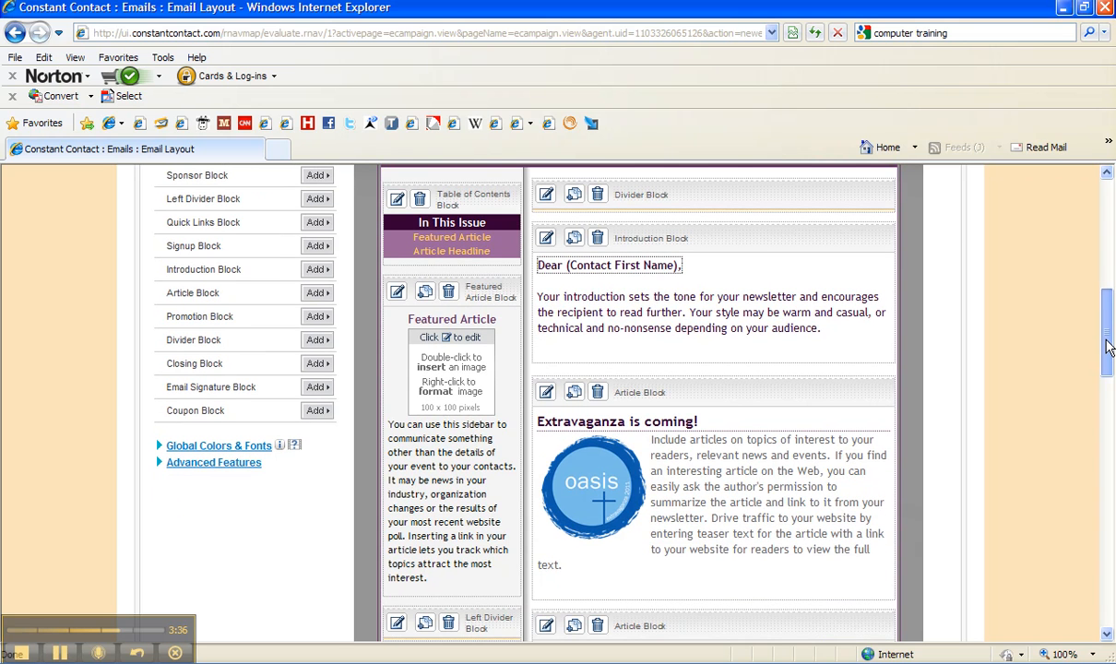